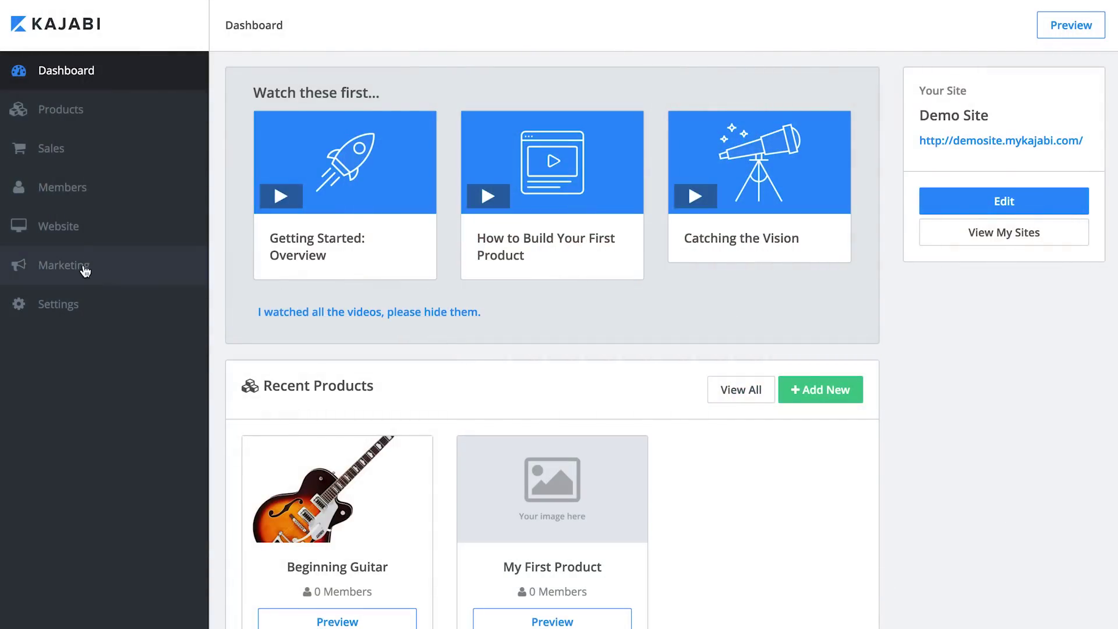
# Start a new landing page from Marketing > Landing Pages and choose the Citrus Optin theme.
pyautogui.click(84, 271)
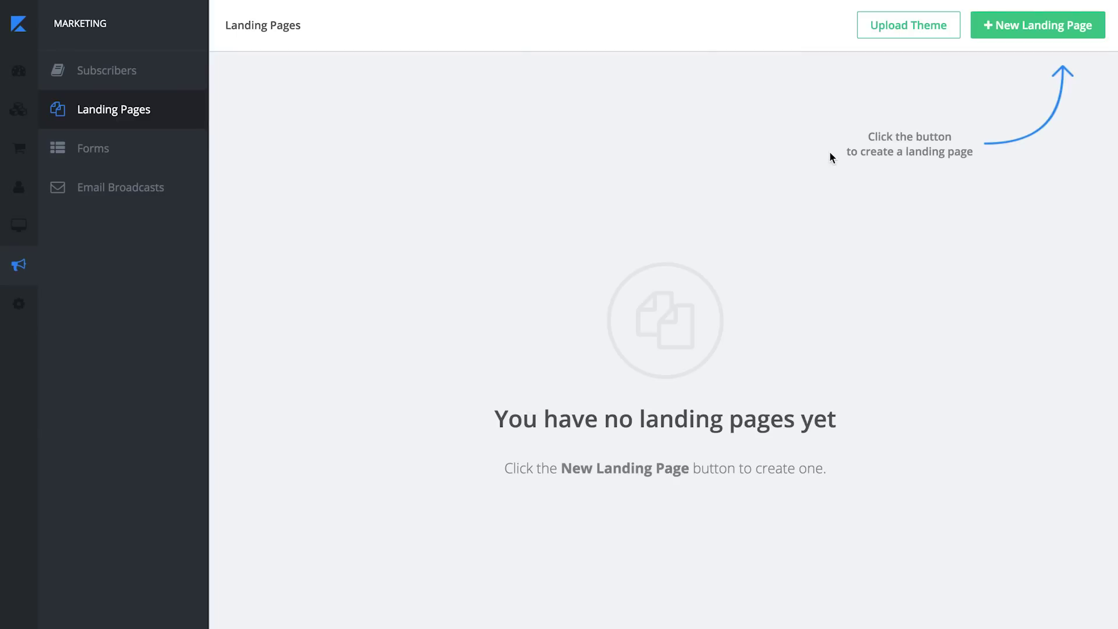
pyautogui.click(1051, 35)
pyautogui.scroll(-8, 690, 216)
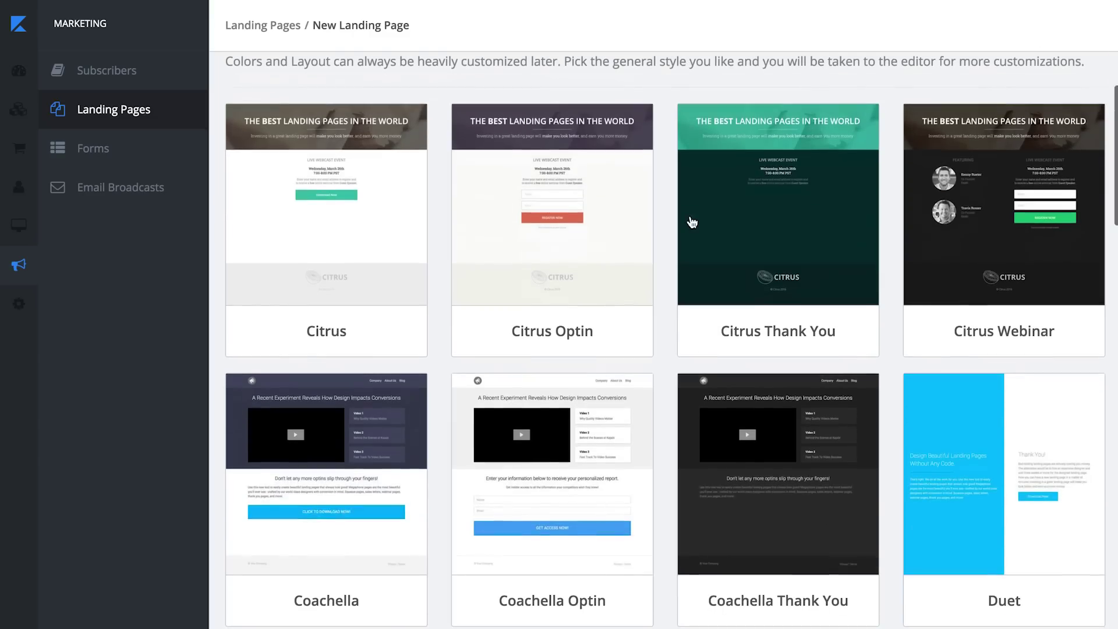
pyautogui.scroll(-9, 691, 222)
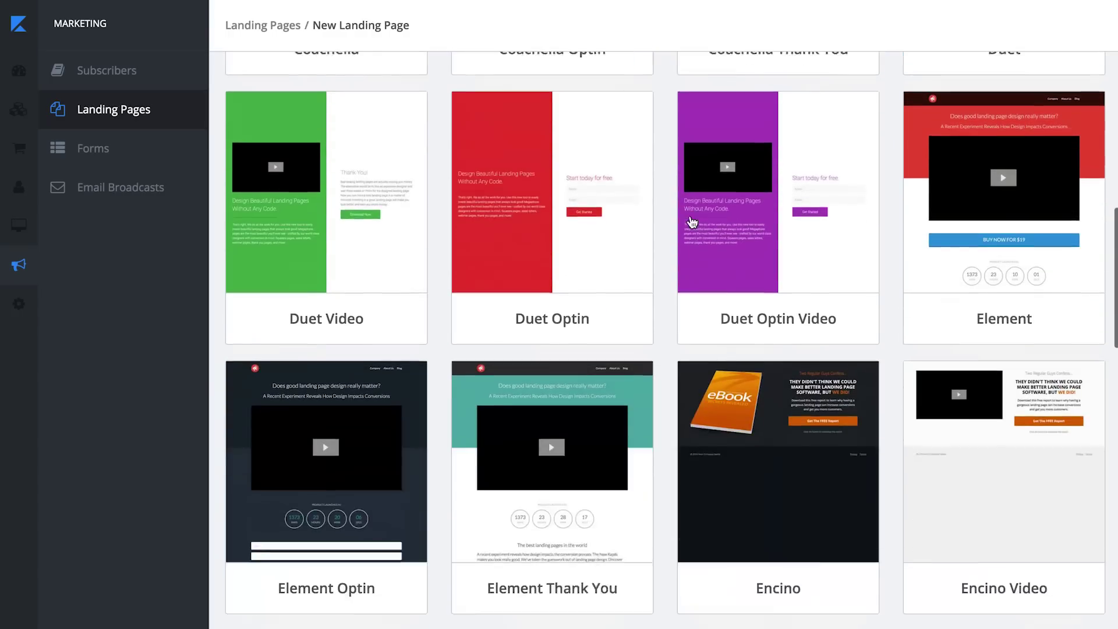
pyautogui.scroll(-1, 692, 221)
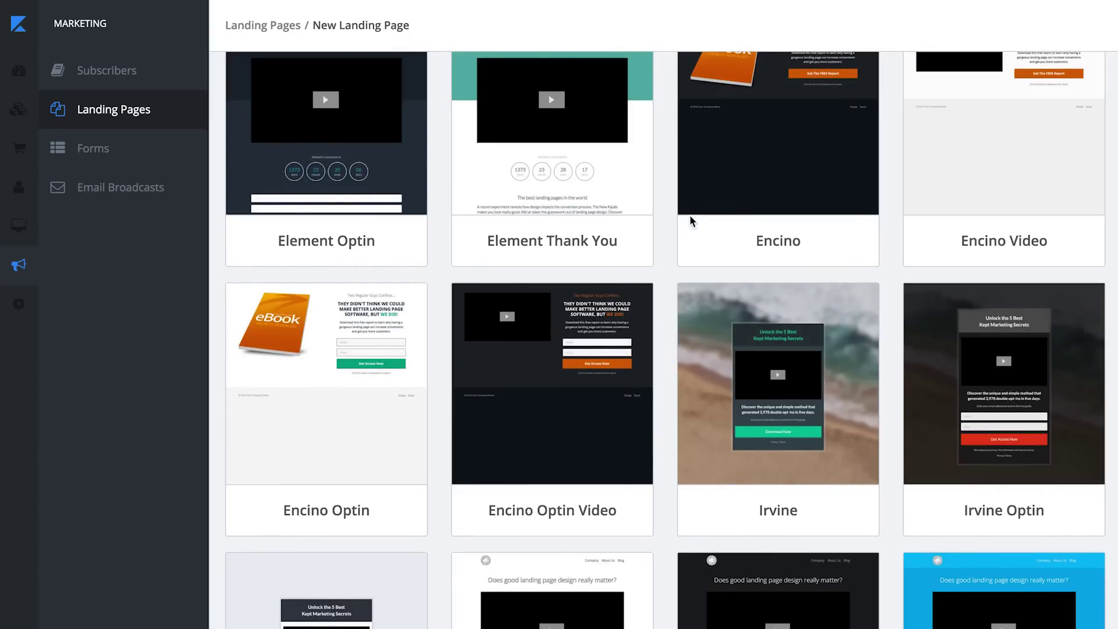
pyautogui.scroll(-4, 690, 218)
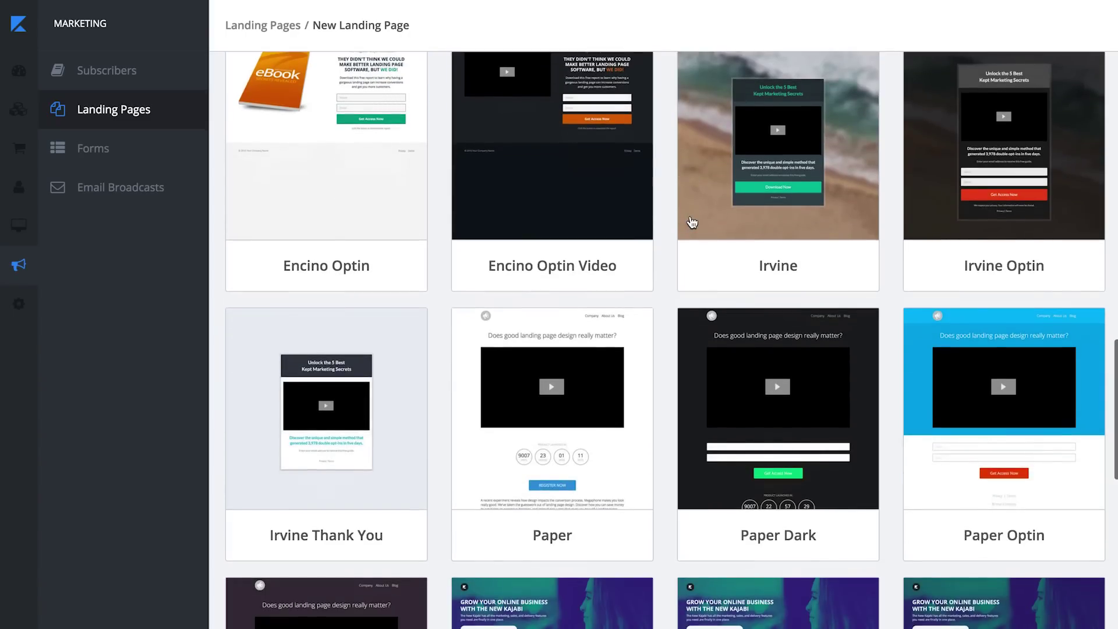
pyautogui.scroll(-5, 692, 222)
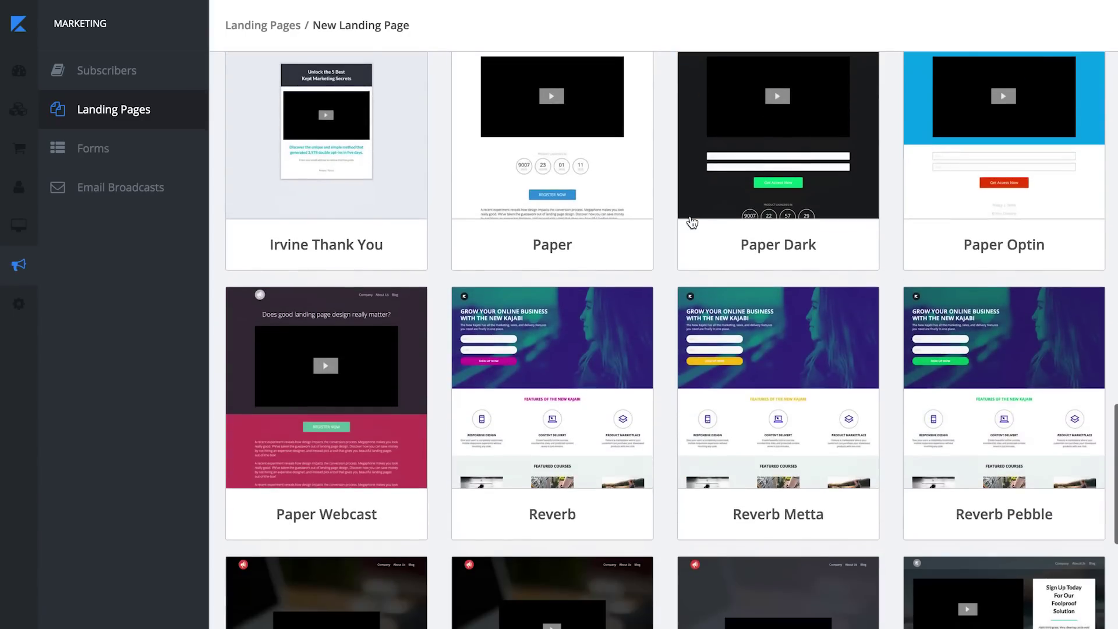
pyautogui.scroll(-2, 691, 222)
pyautogui.scroll(-5, 692, 222)
pyautogui.scroll(3, 692, 222)
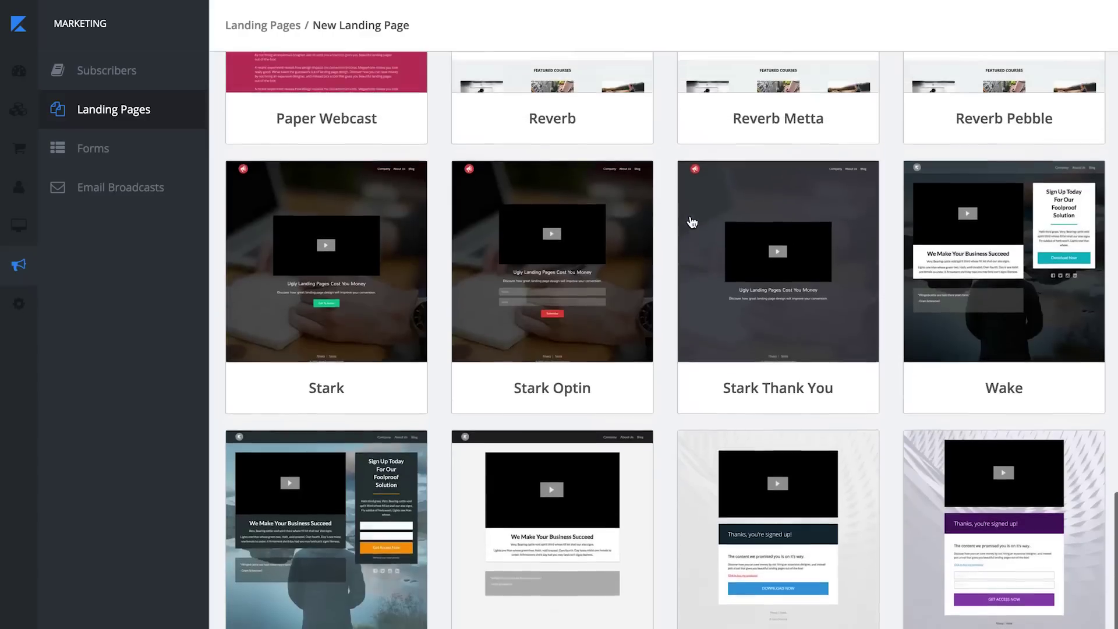
pyautogui.scroll(16, 691, 222)
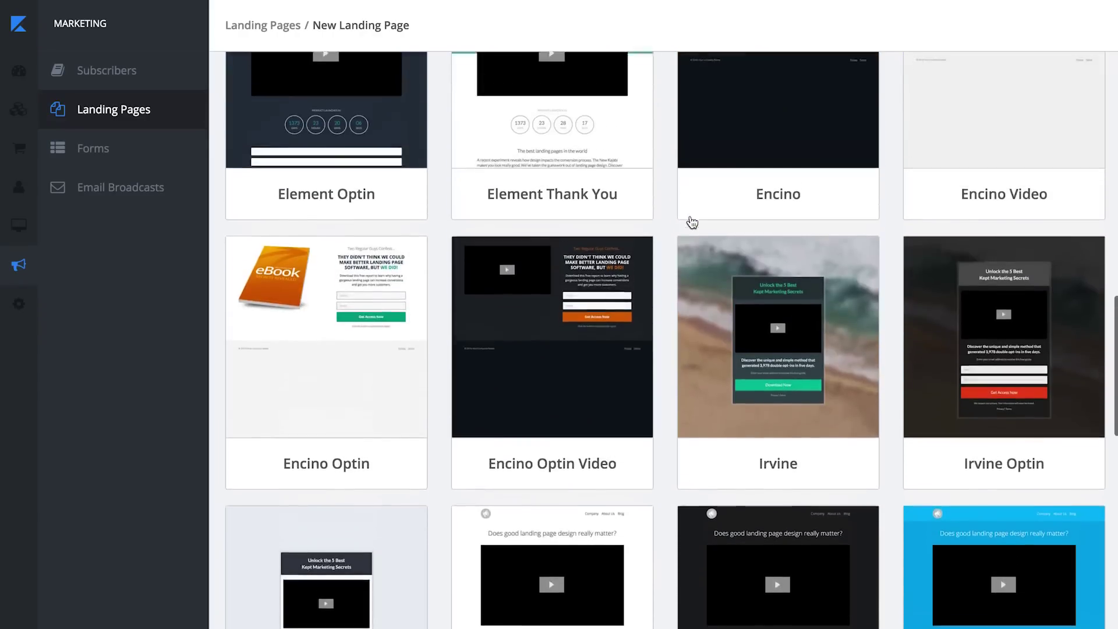
pyautogui.scroll(9, 692, 222)
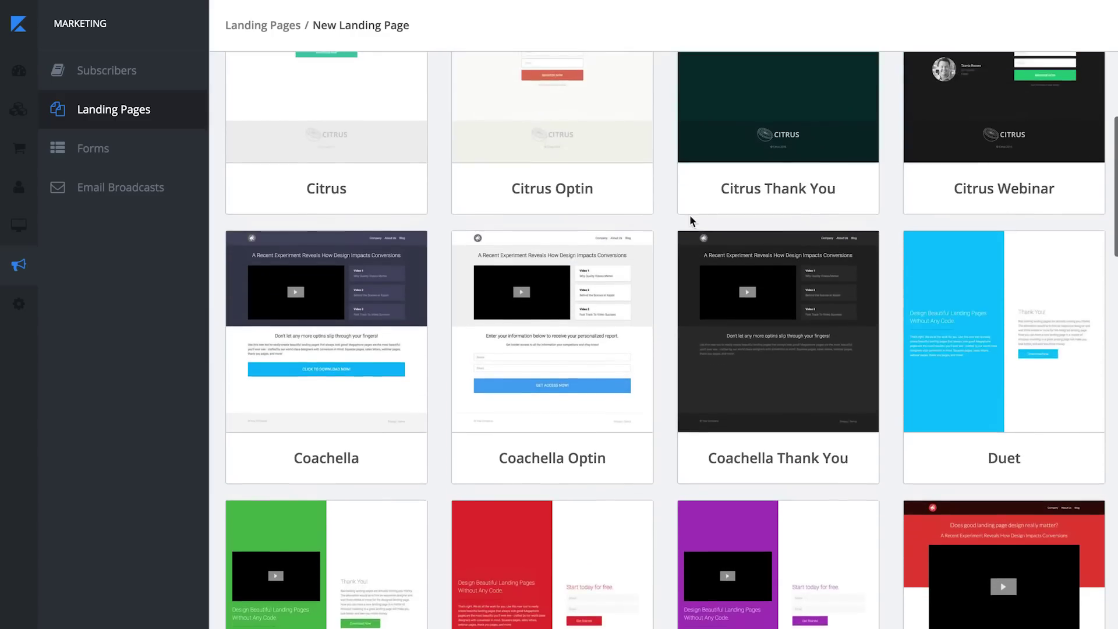
pyautogui.scroll(2, 691, 222)
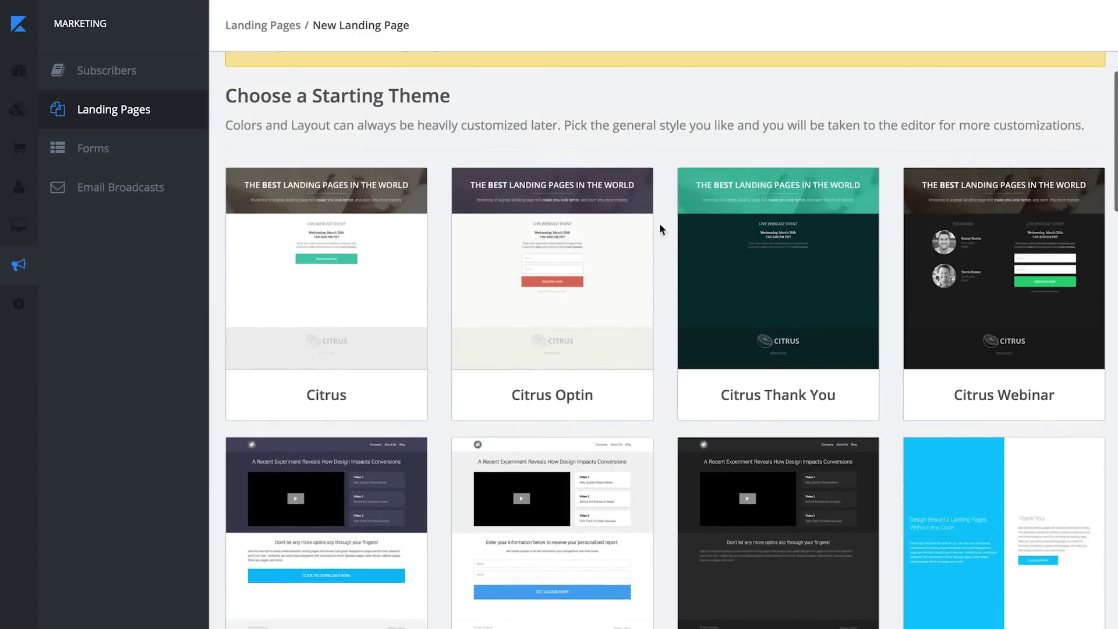
pyautogui.click(542, 258)
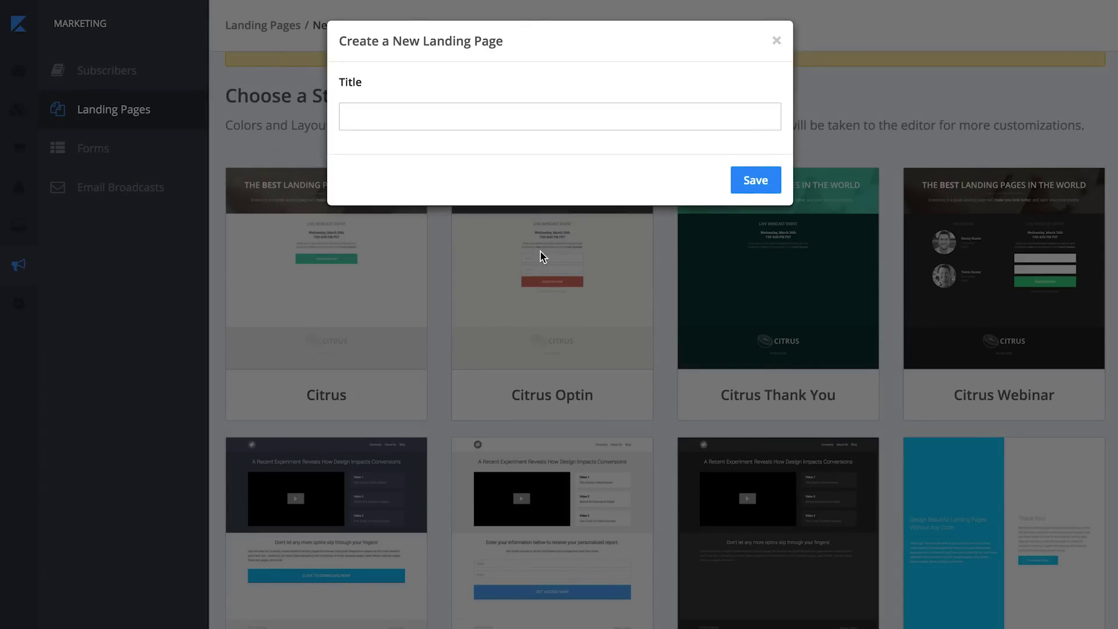
# Name the Citrus Optin page 'Webinar Registration' and save it into the editor.
pyautogui.click(568, 110)
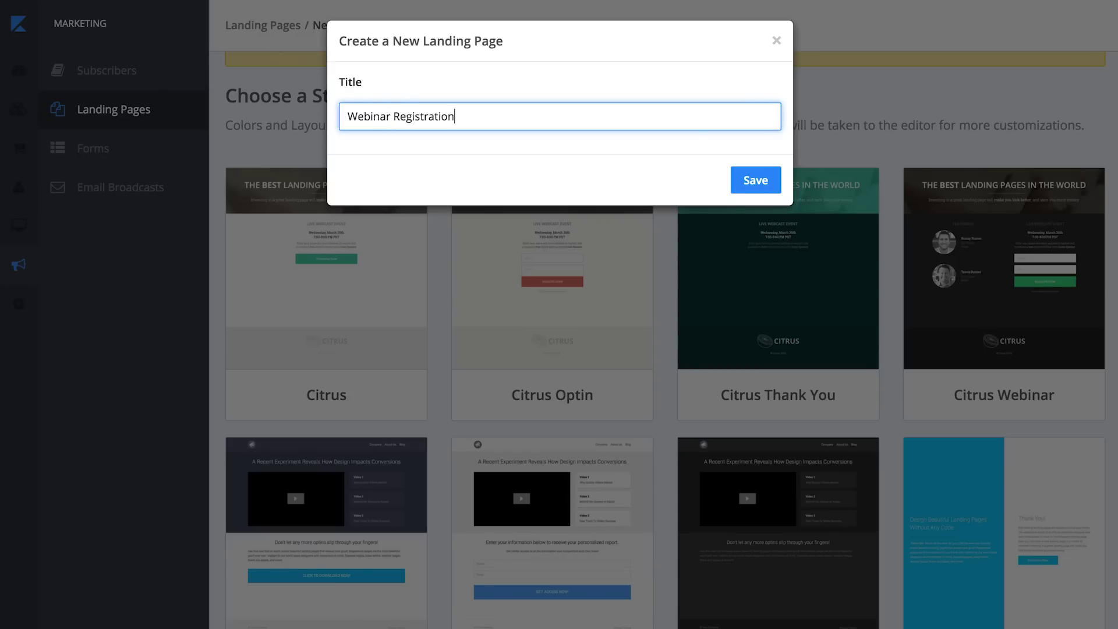
pyautogui.click(760, 192)
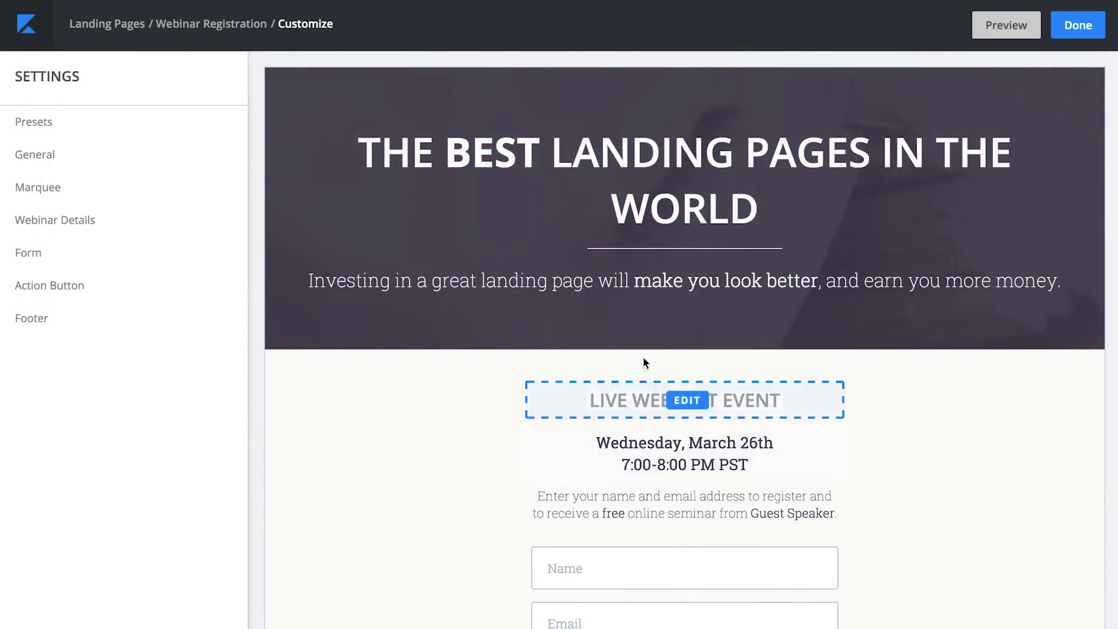
# Change the marquee title to 'Register for my webinar' and save.
pyautogui.click(631, 157)
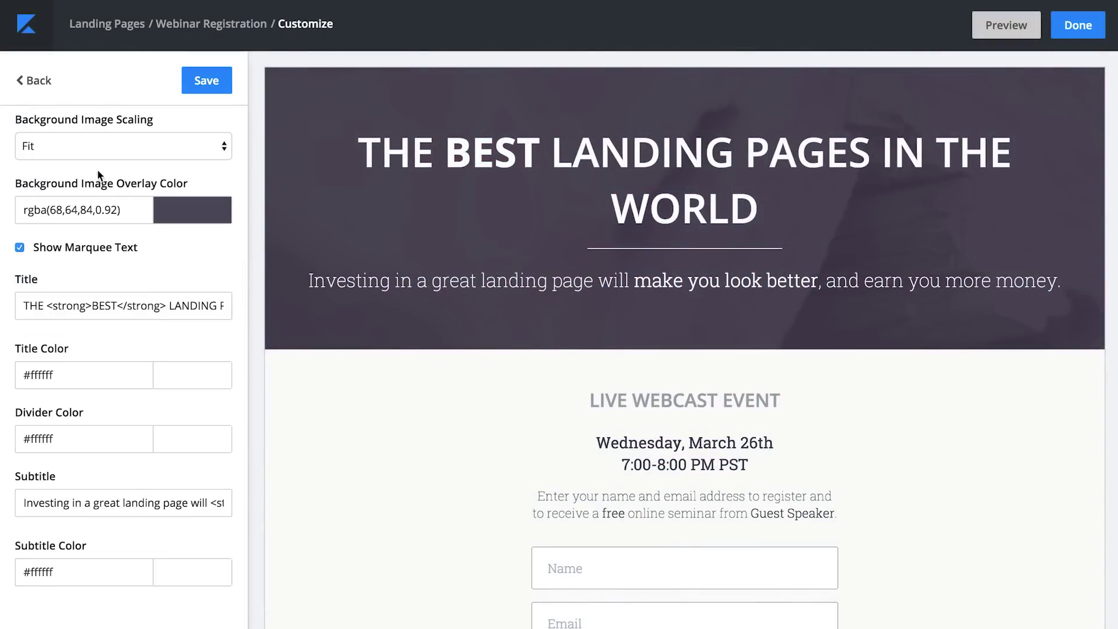
pyautogui.click(159, 305)
pyautogui.tripleClick(159, 305)
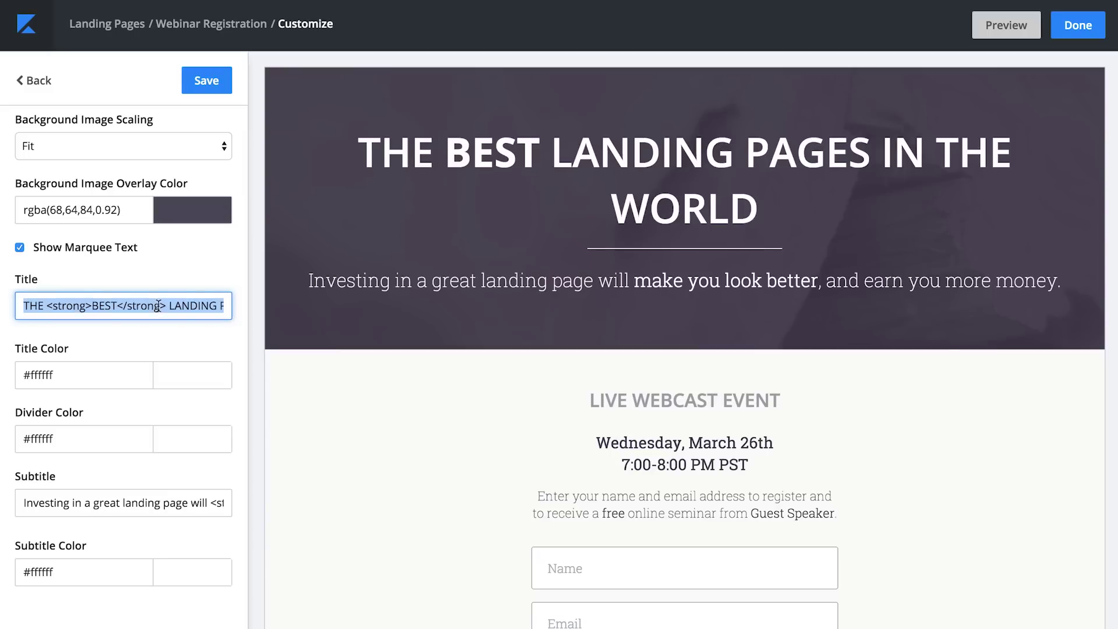
pyautogui.write('Regi')
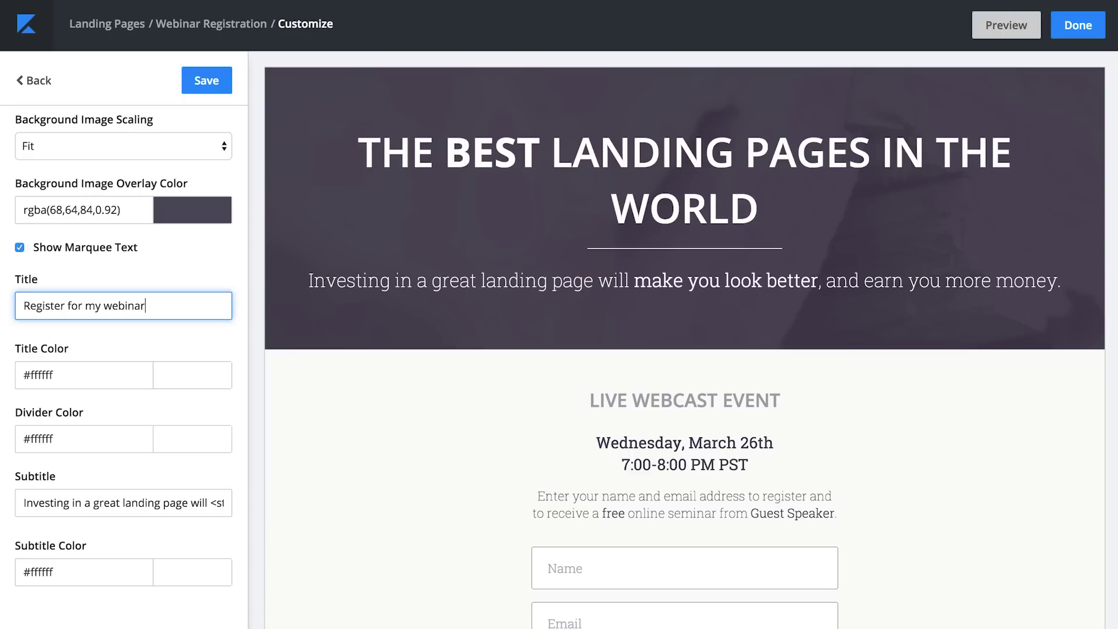
pyautogui.write('ster for my webinar')
pyautogui.click(211, 85)
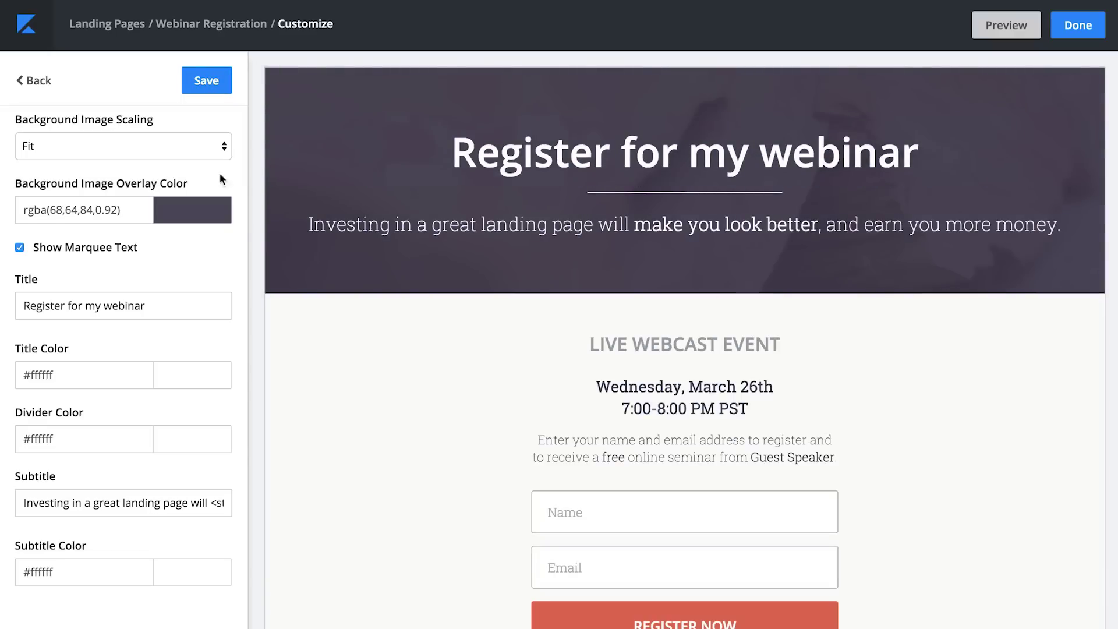
# Replace the marquee background with a sunlit forest photo from a Web Images search.
pyautogui.click(276, 216)
pyautogui.click(290, 190)
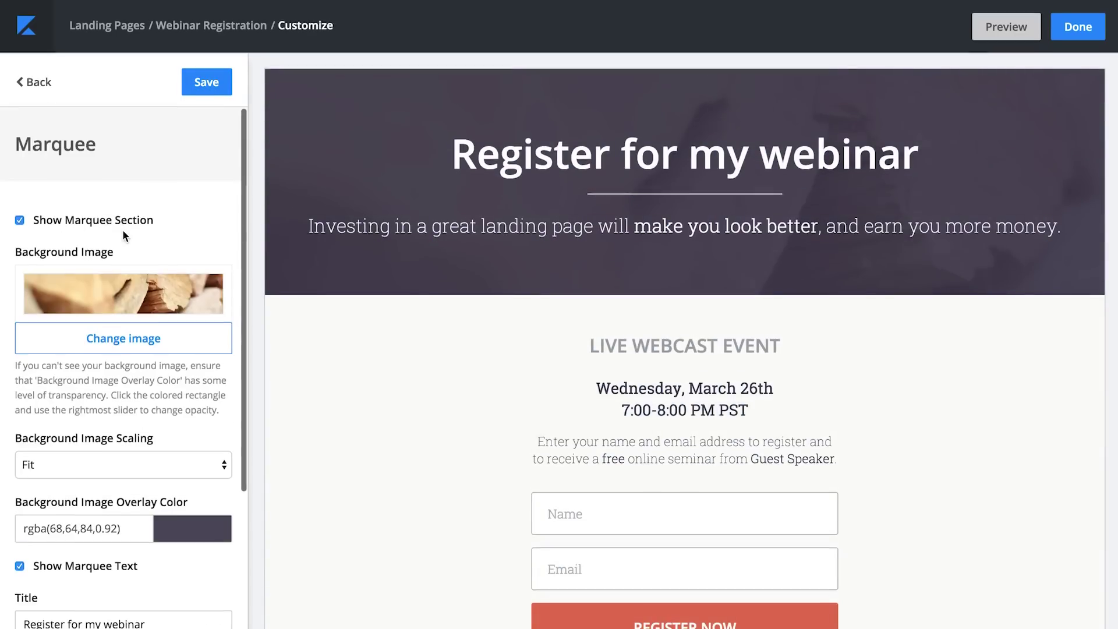
pyautogui.click(133, 338)
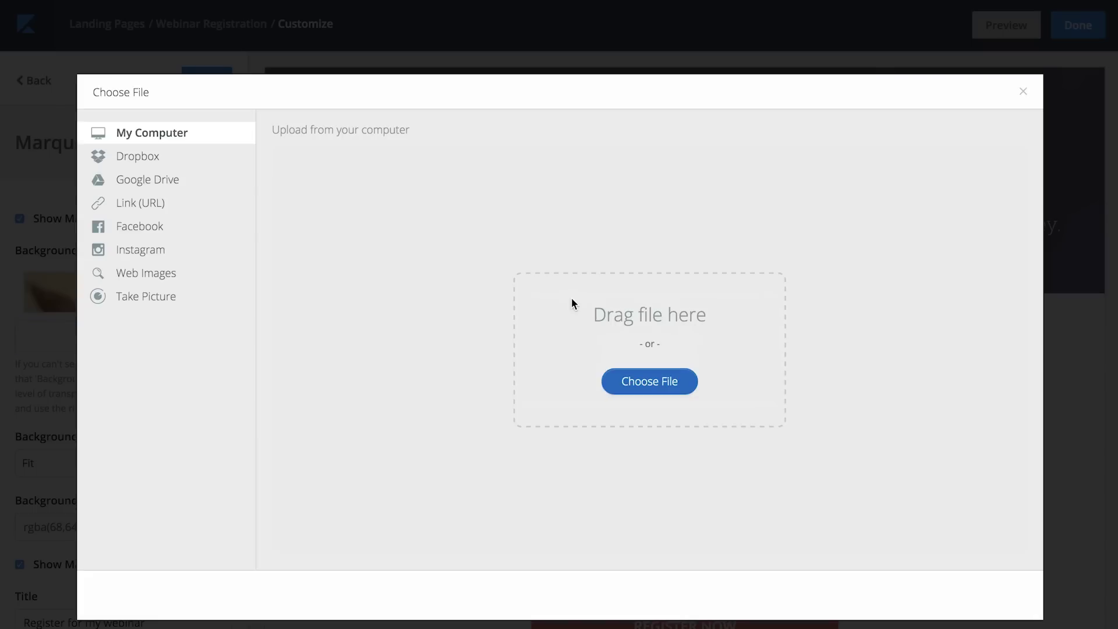
pyautogui.click(169, 274)
pyautogui.click(699, 353)
pyautogui.write('forest')
pyautogui.press('Return')
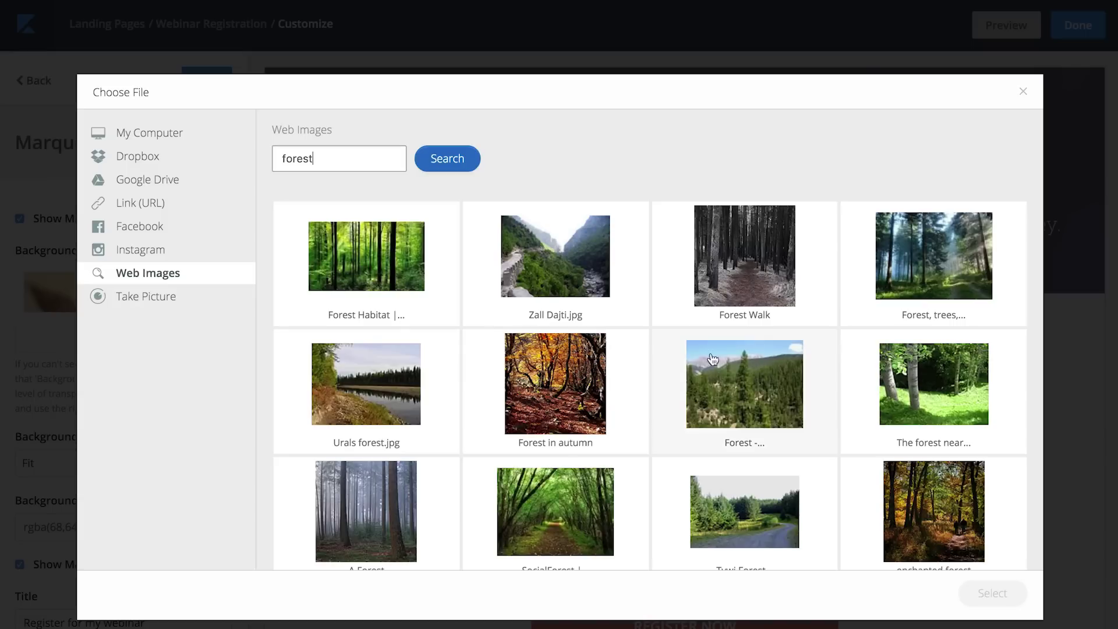
pyautogui.click(916, 264)
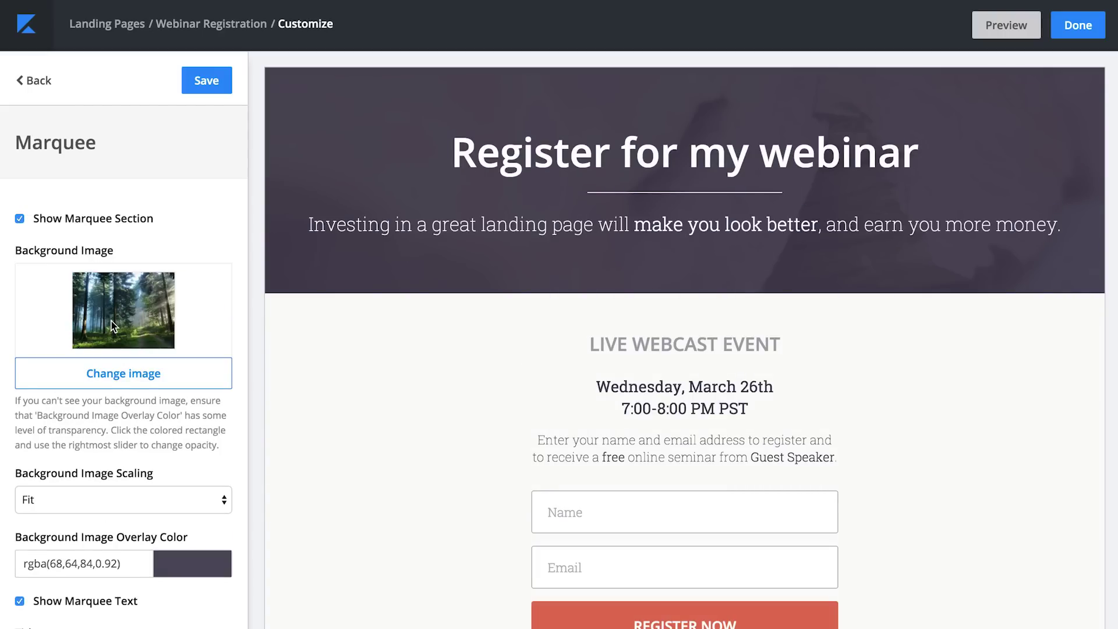
# Lower the marquee overlay opacity to 0.3 and save the changes.
pyautogui.click(194, 564)
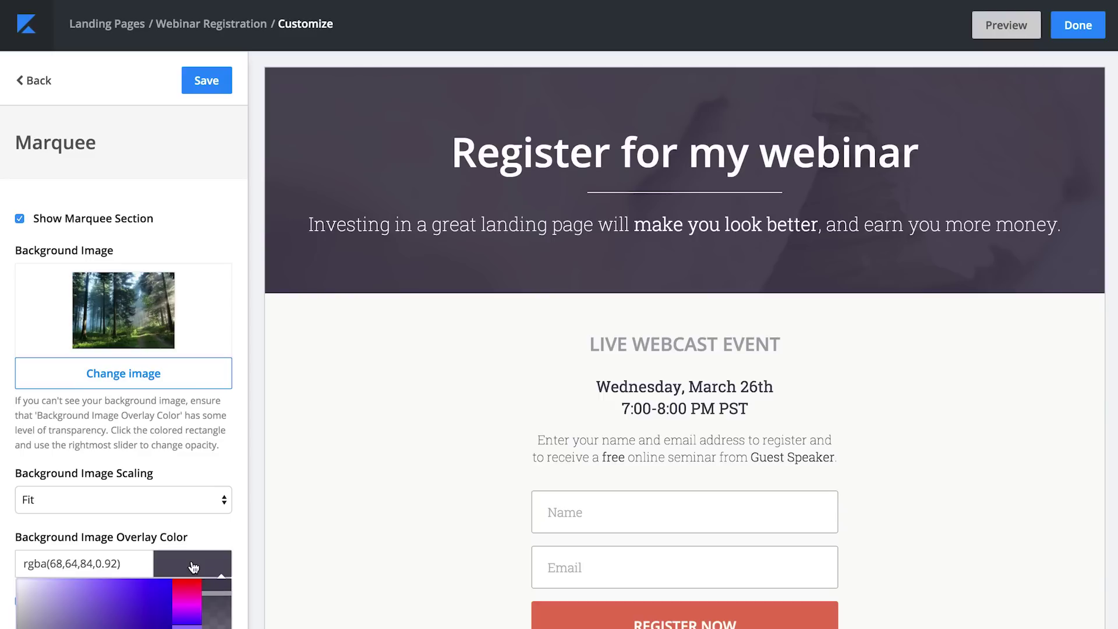
pyautogui.moveTo(221, 593); pyautogui.dragTo(222, 628)
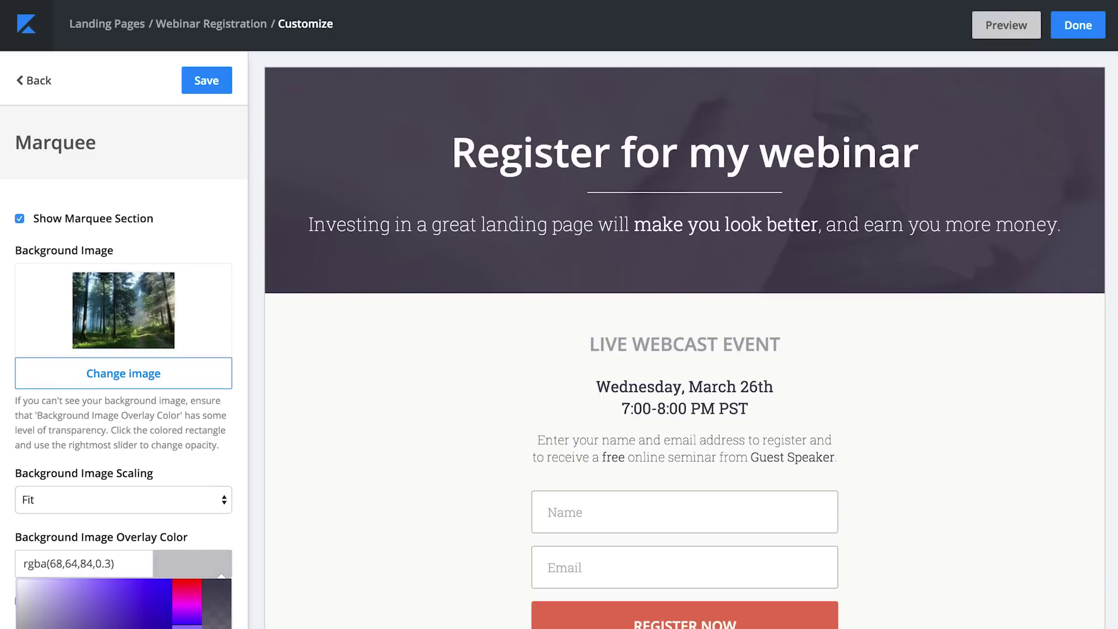
pyautogui.click(210, 82)
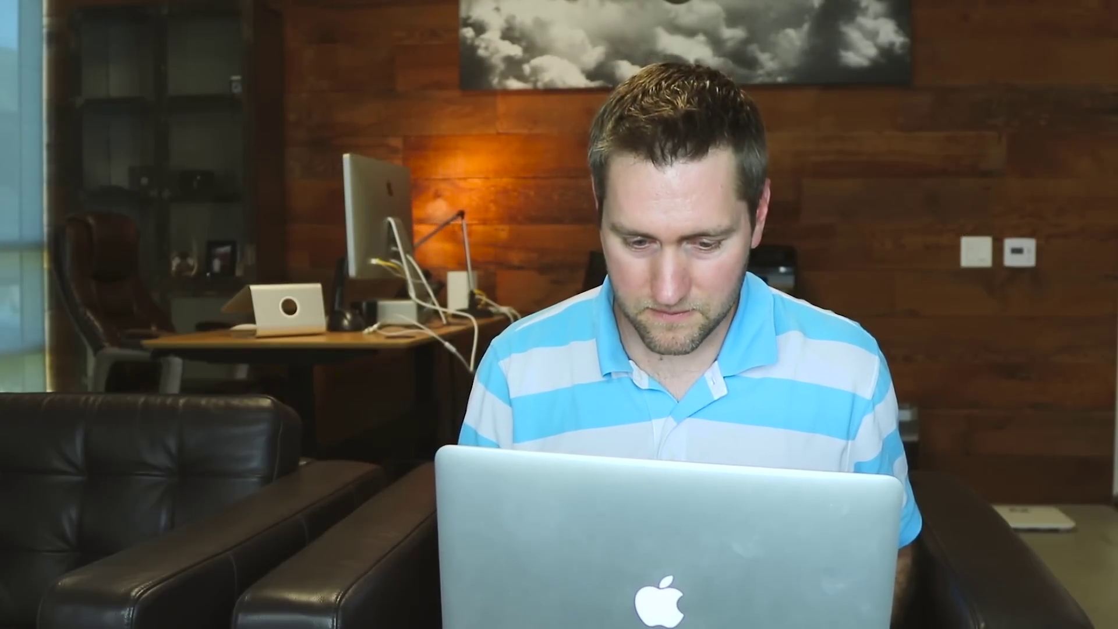
# Return to the Landing Pages list in the Marketing section.
pyautogui.click(112, 110)
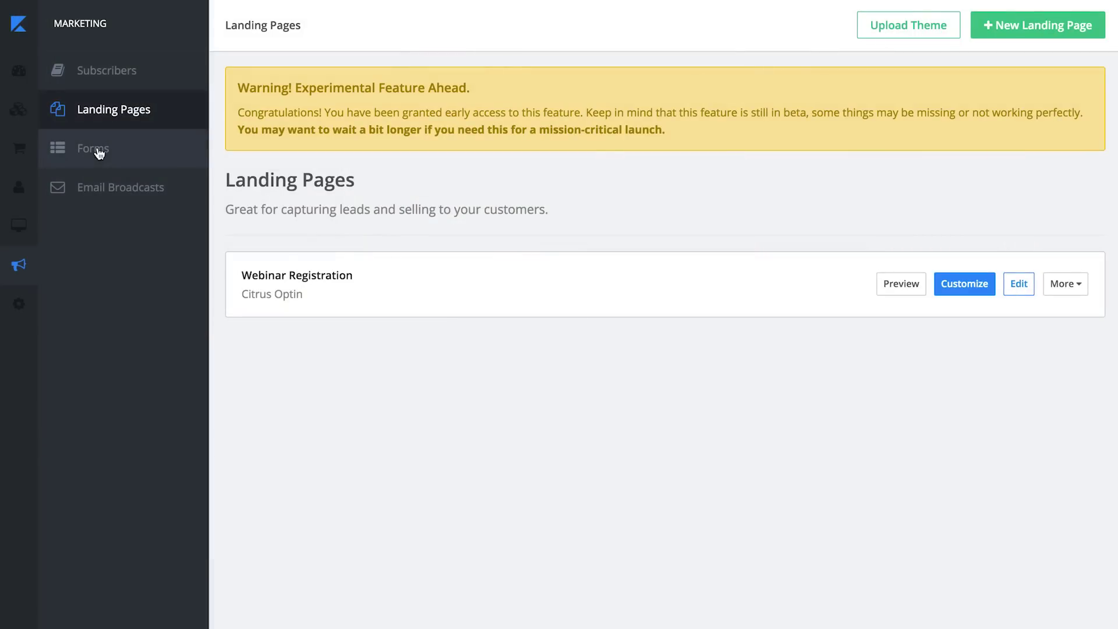
# Create a new form titled 'Webinar Signup' and scroll down its Fields tab.
pyautogui.click(99, 153)
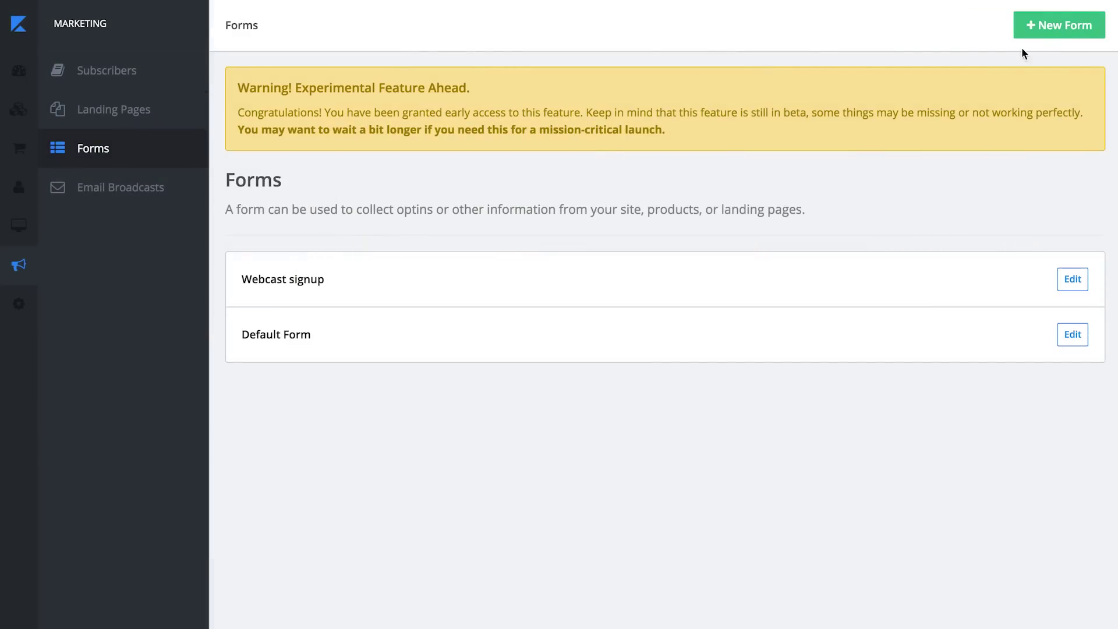
pyautogui.click(1058, 32)
pyautogui.click(621, 125)
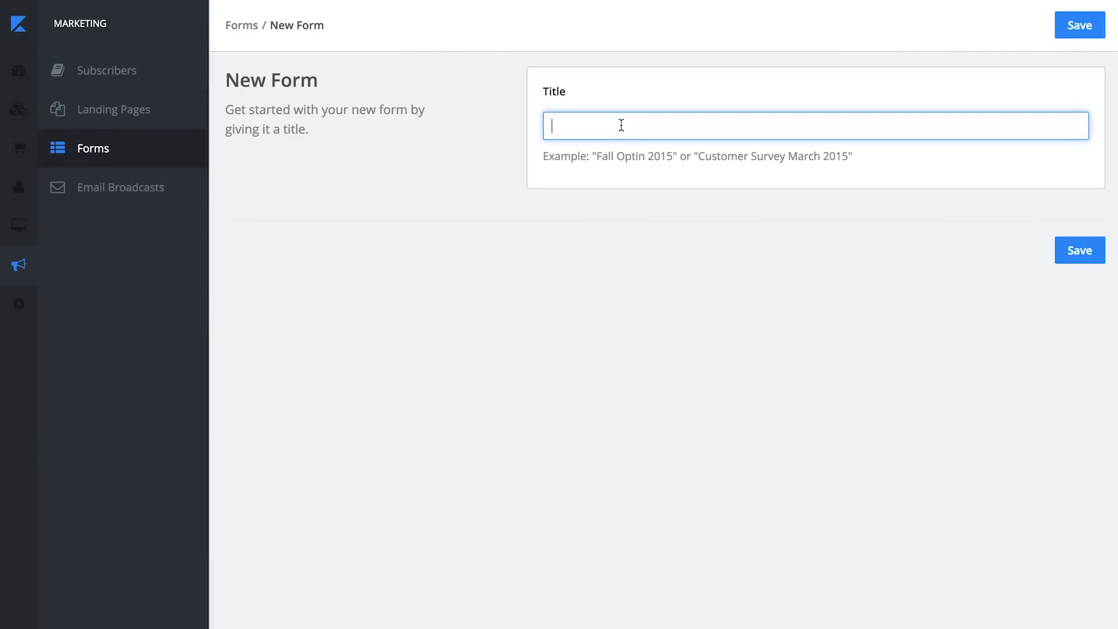
pyautogui.write('Webinar Signup')
pyautogui.click(1080, 251)
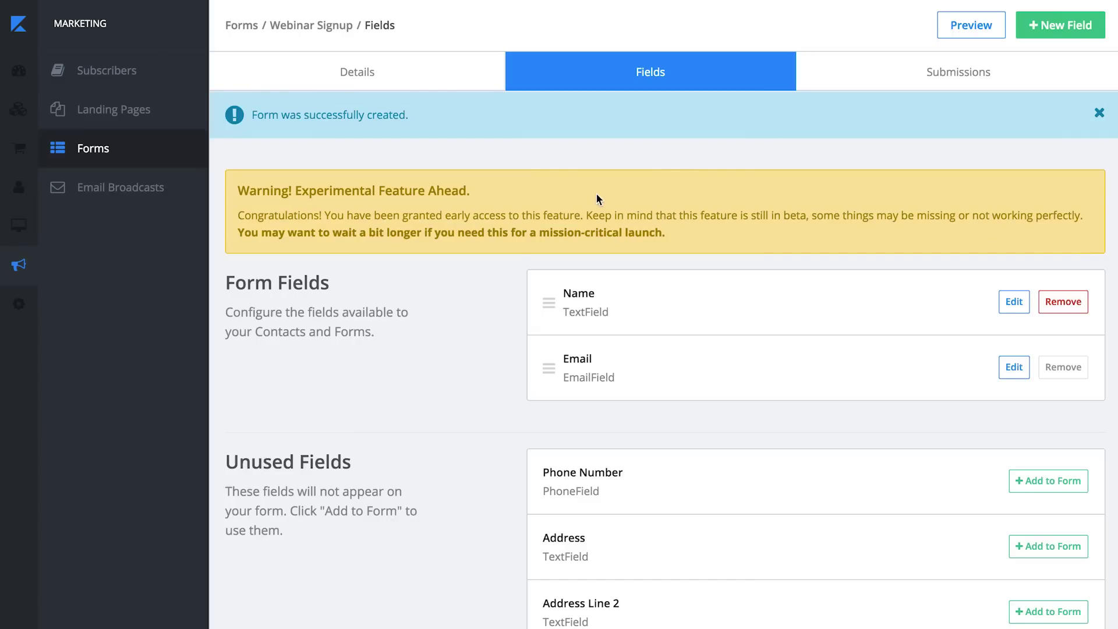
pyautogui.scroll(-3, 406, 437)
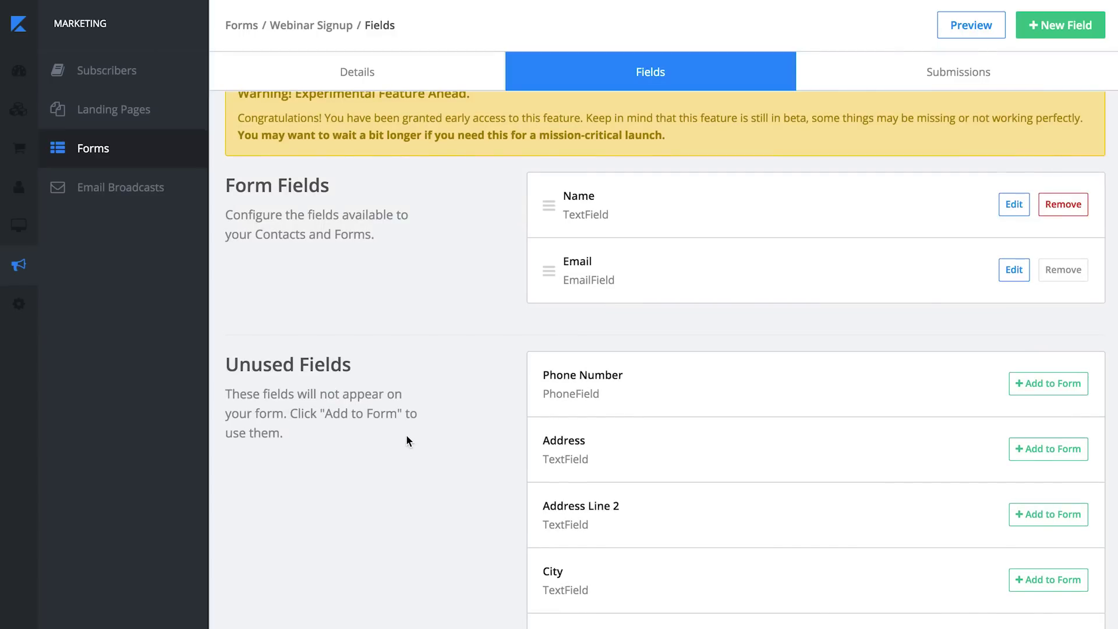
pyautogui.scroll(-5, 407, 436)
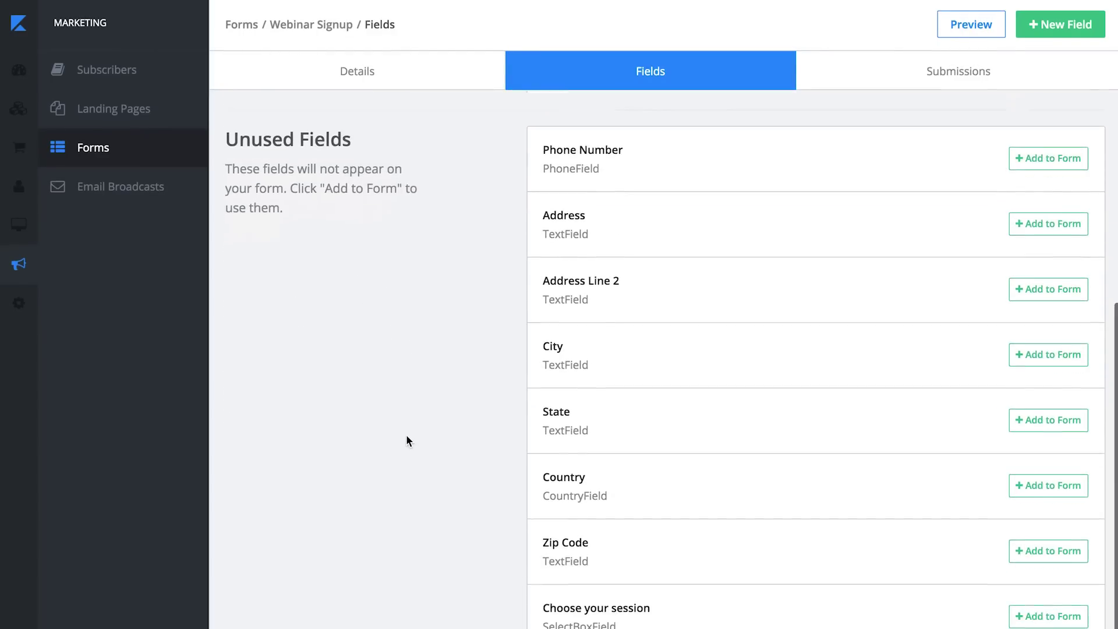
# Review the Choose your session field's dates: 5pm April 1, 12pm April 3, 9am April 6.
pyautogui.click(625, 616)
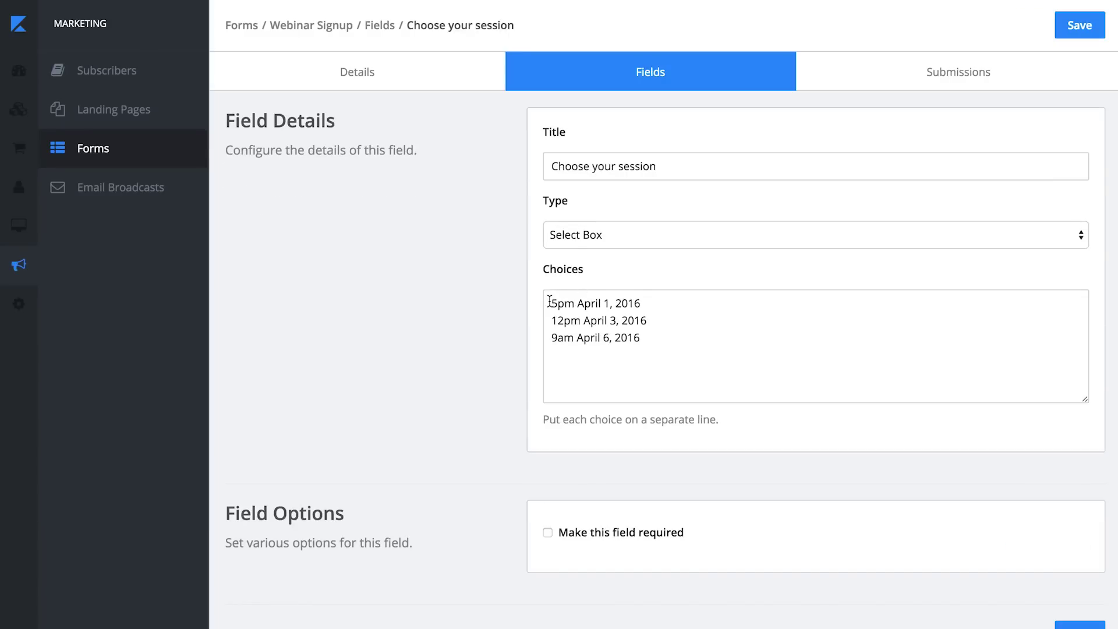
pyautogui.moveTo(549, 301); pyautogui.dragTo(694, 301)
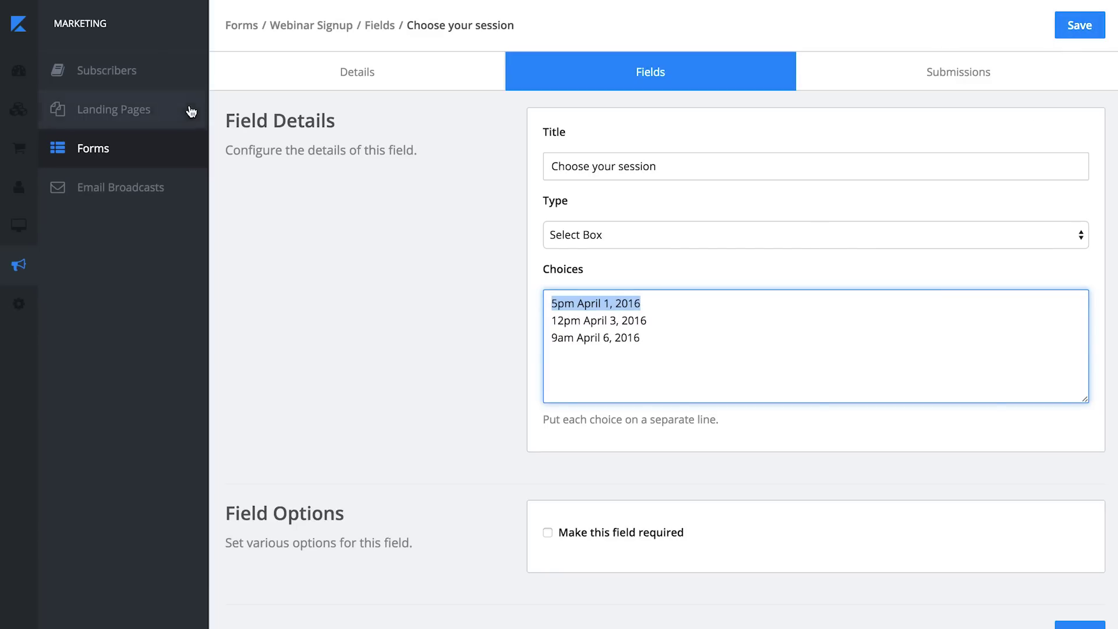
pyautogui.click(143, 112)
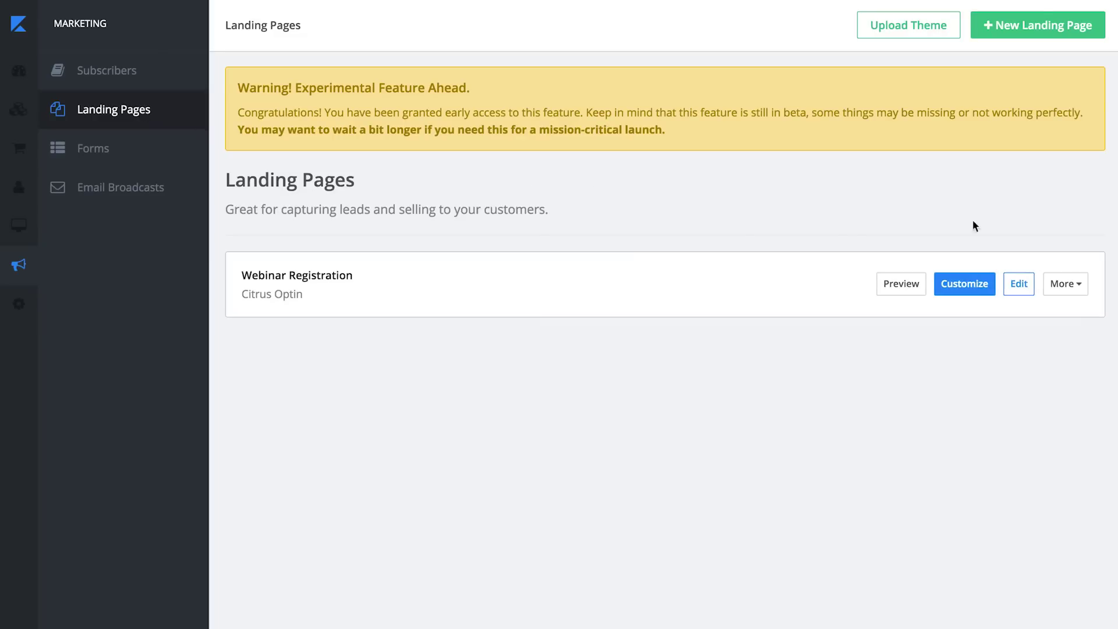
# Switch the Webinar Registration page to the Webcast signup form, save, and preview the session dropdown.
pyautogui.click(965, 285)
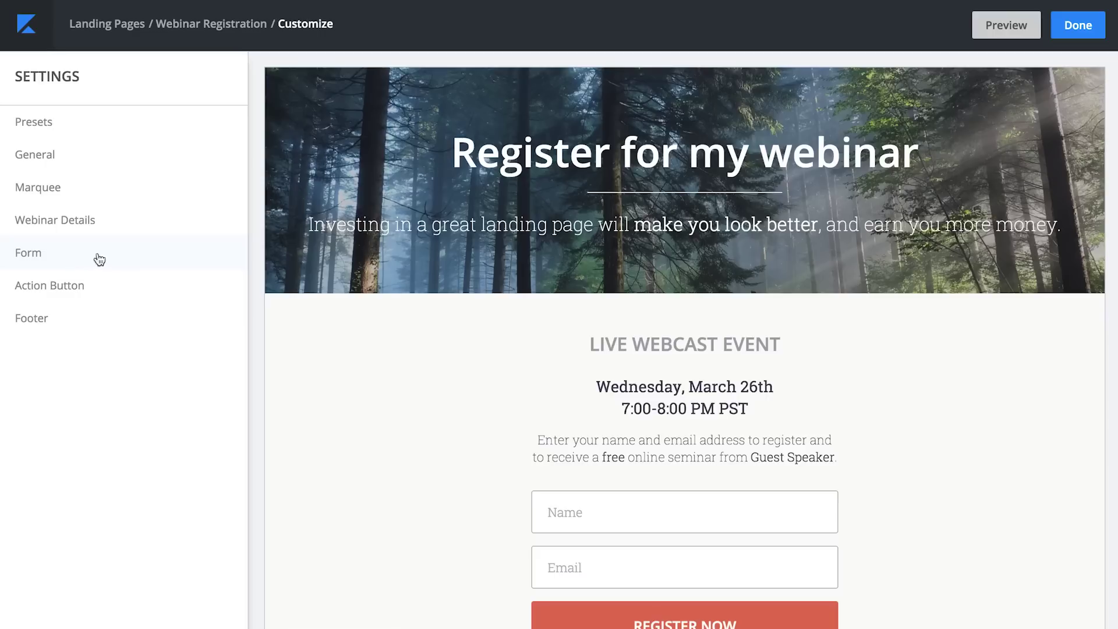
pyautogui.click(108, 257)
pyautogui.click(128, 291)
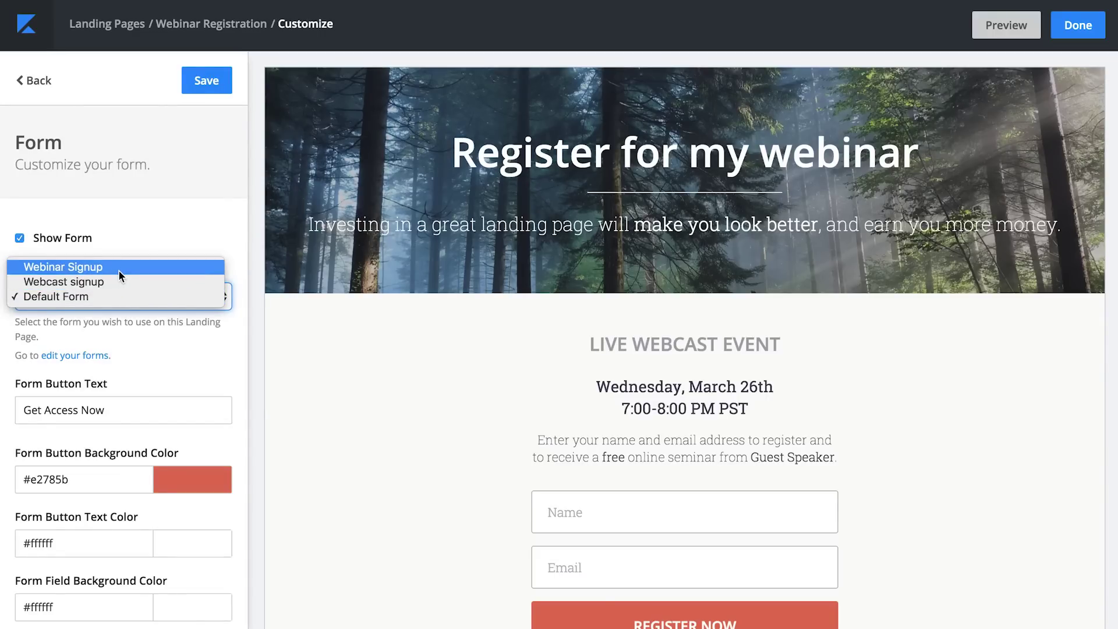
pyautogui.click(114, 280)
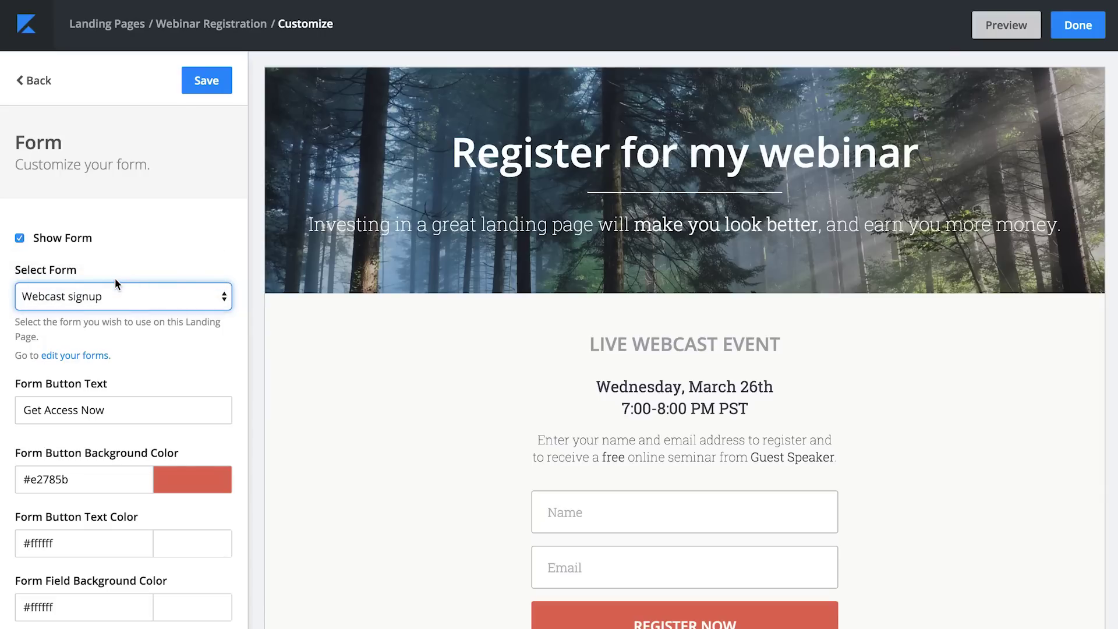
pyautogui.click(204, 84)
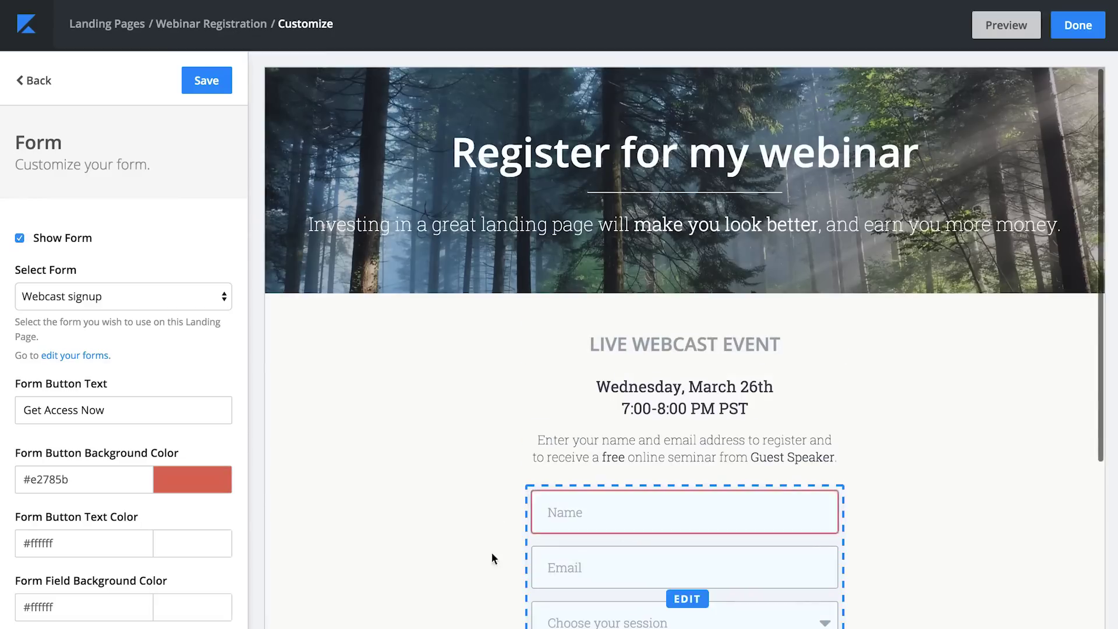
pyautogui.click(677, 614)
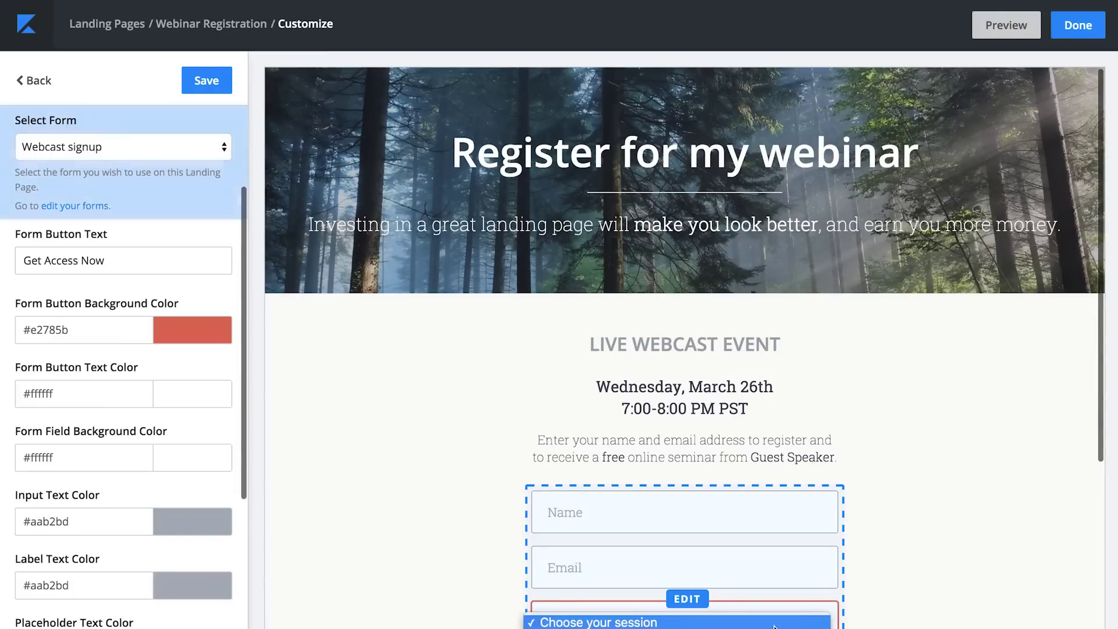
pyautogui.click(878, 586)
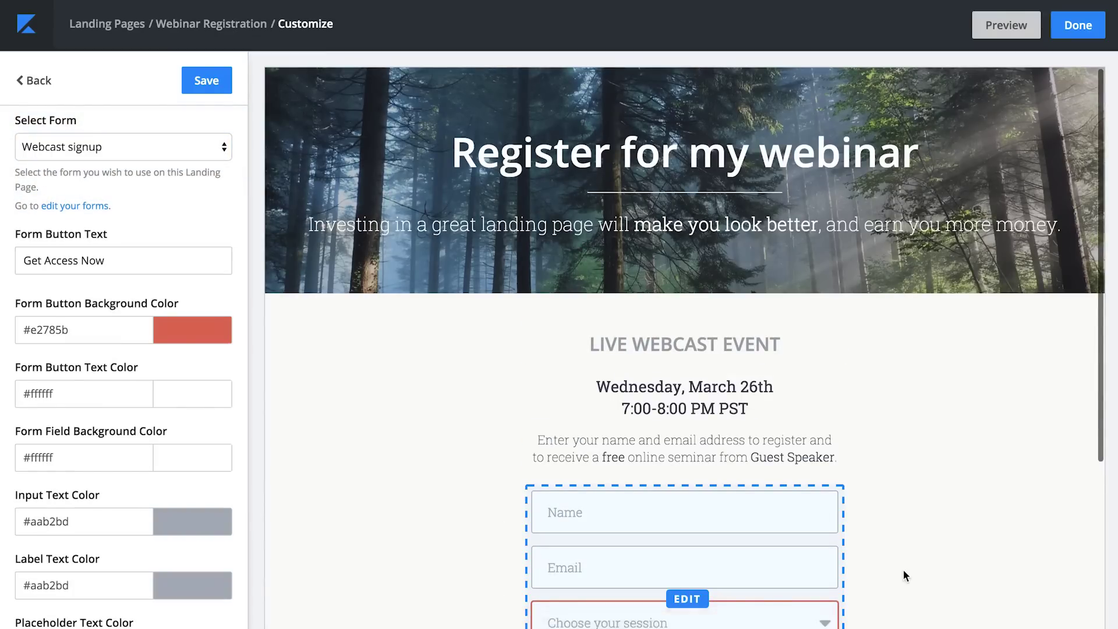